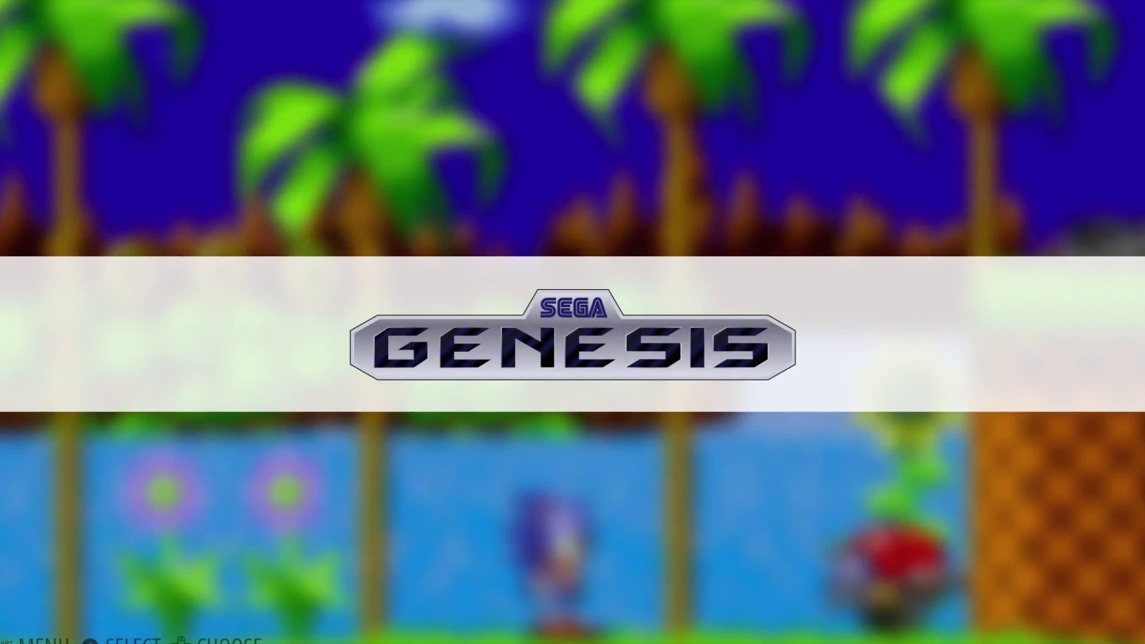
# Open the Sega Genesis game list and launch Sonic the Hedgehog 2, which drops back to the desktop
pyautogui.press('Return')
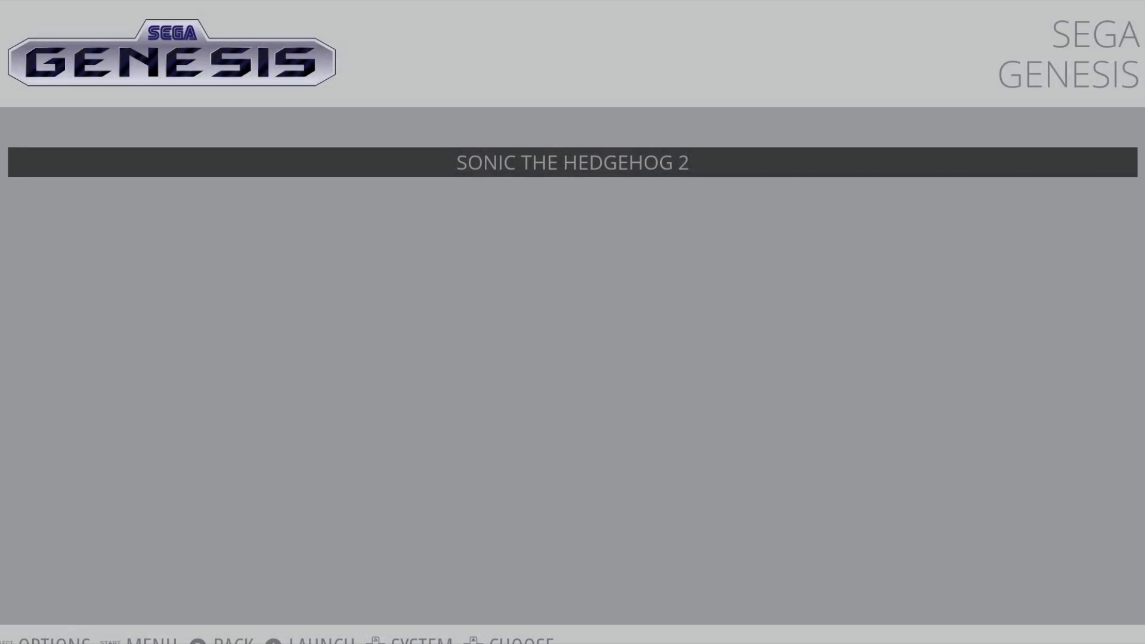
pyautogui.press('Return')
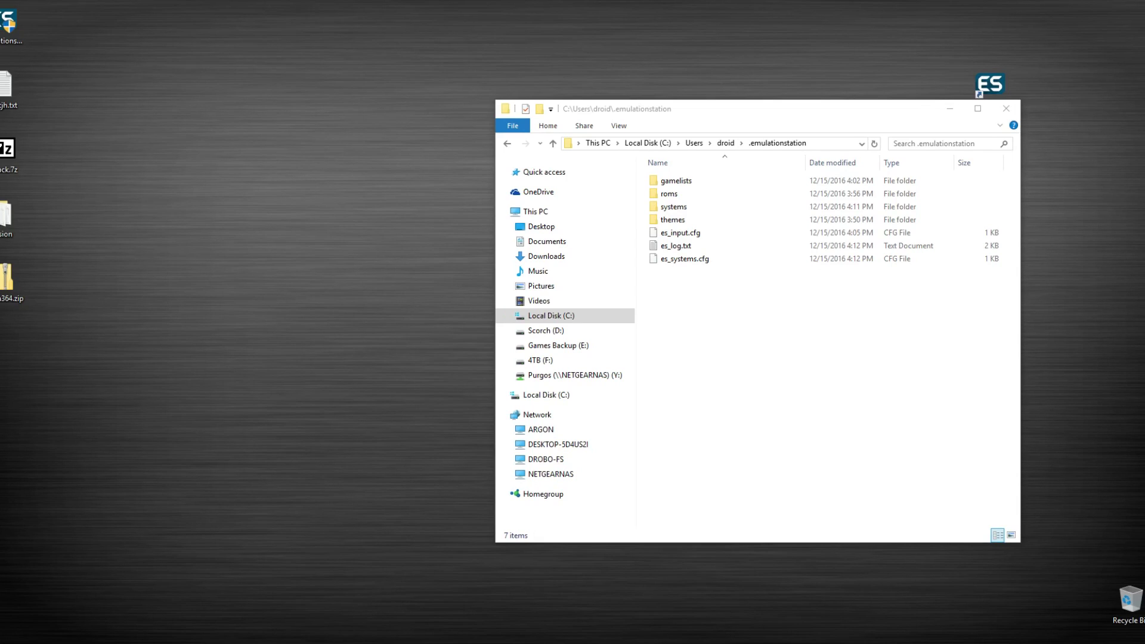
# Move the .emulationstation window aside and open es_systems.cfg with Edit with Notepad++
pyautogui.moveTo(817, 114); pyautogui.dragTo(880, 168)
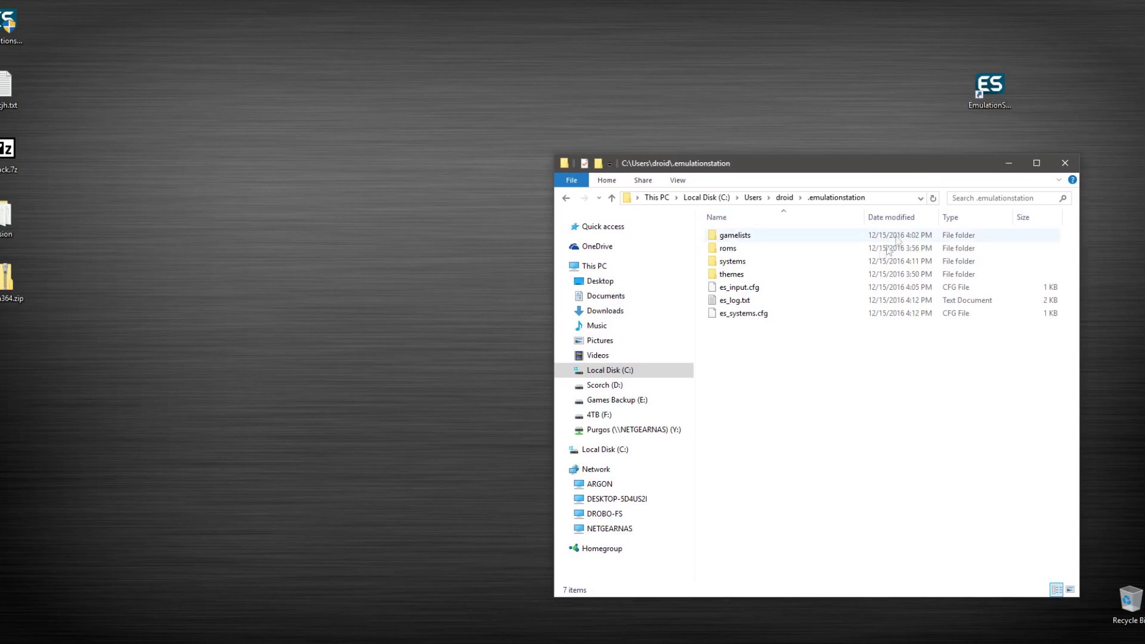
pyautogui.rightClick(777, 314)
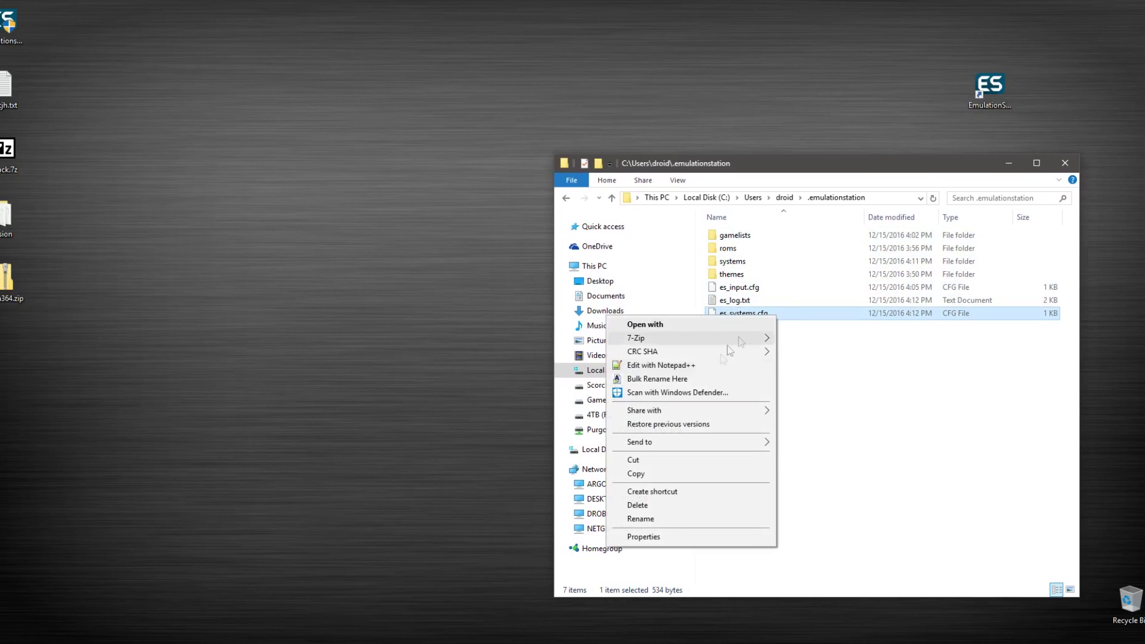
pyautogui.click(662, 365)
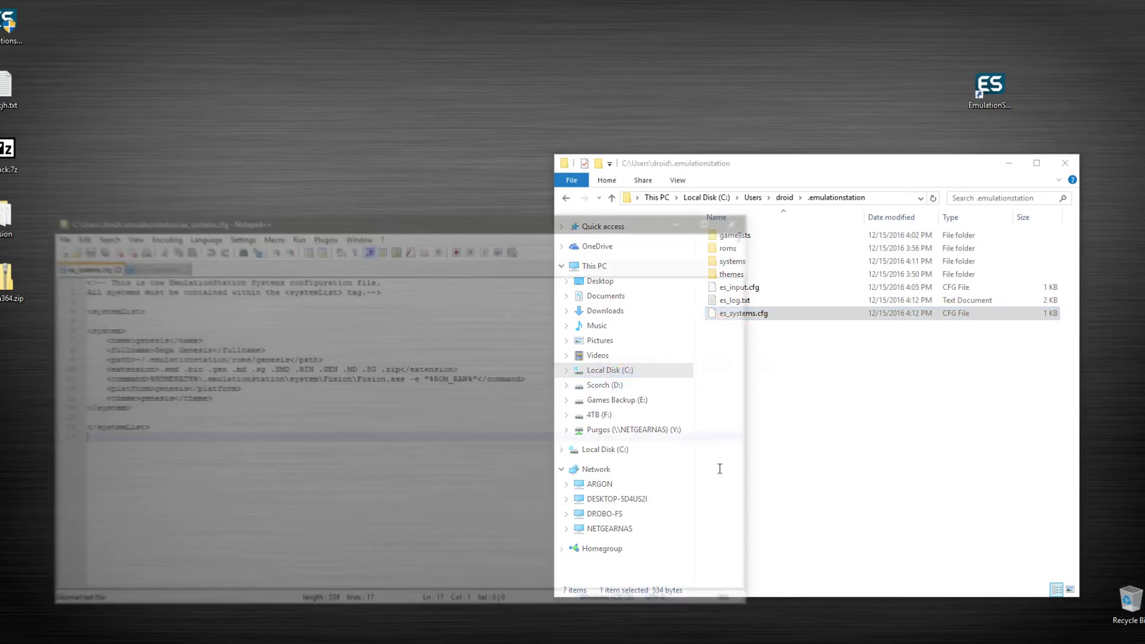
# Arrange the .emulationstation folder window on the right beside the Notepad++ editor
pyautogui.moveTo(836, 166); pyautogui.dragTo(736, 39)
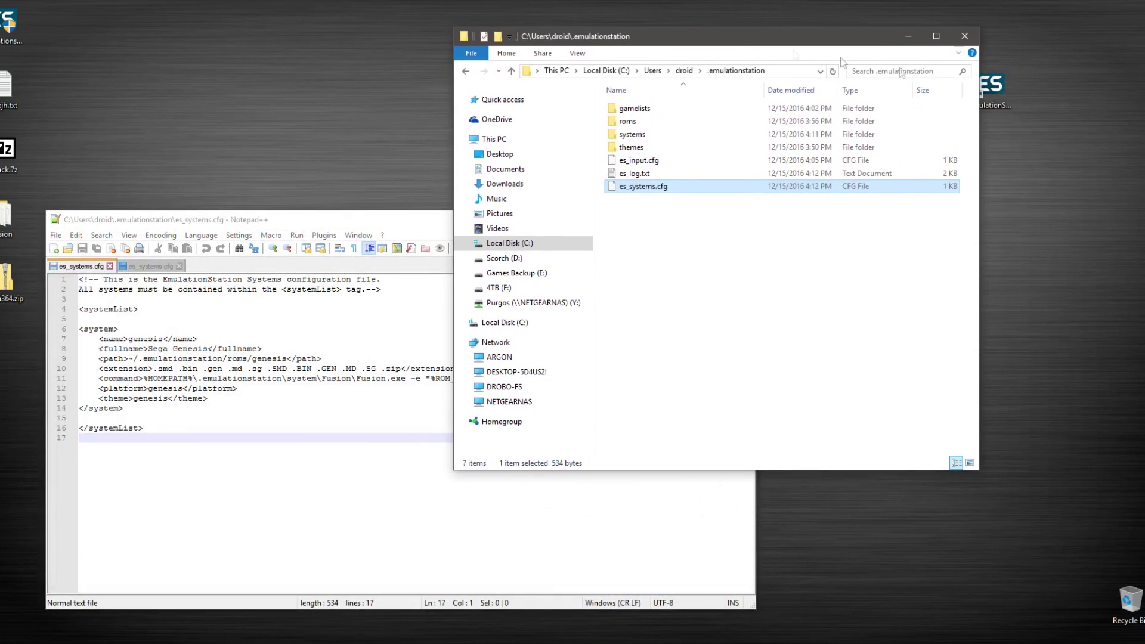
pyautogui.moveTo(825, 46); pyautogui.dragTo(981, 130)
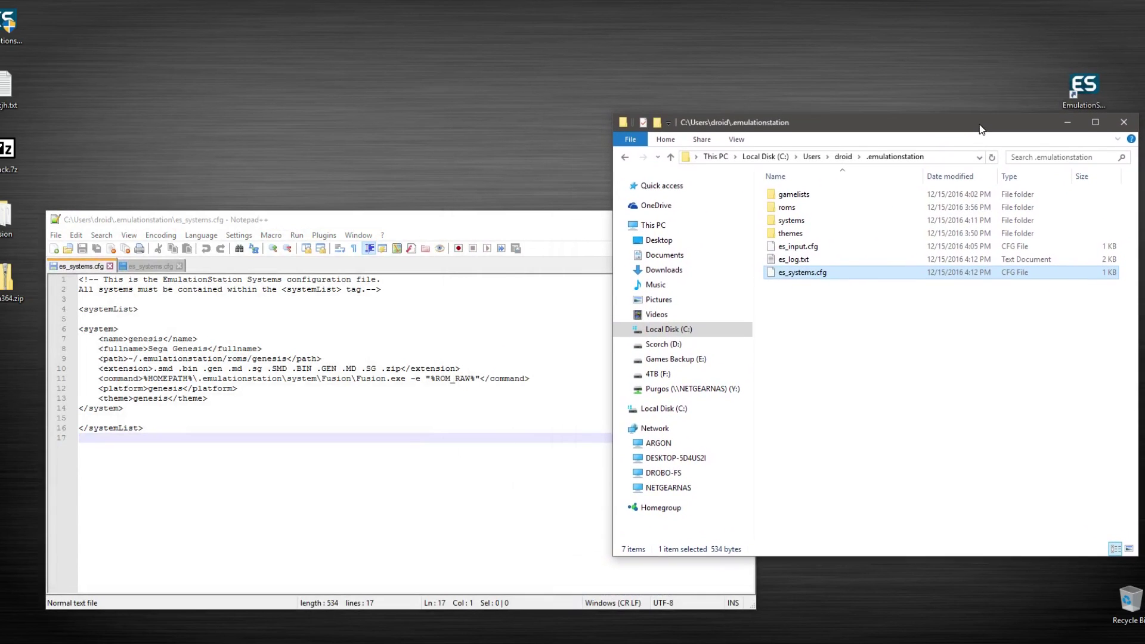
pyautogui.click(438, 230)
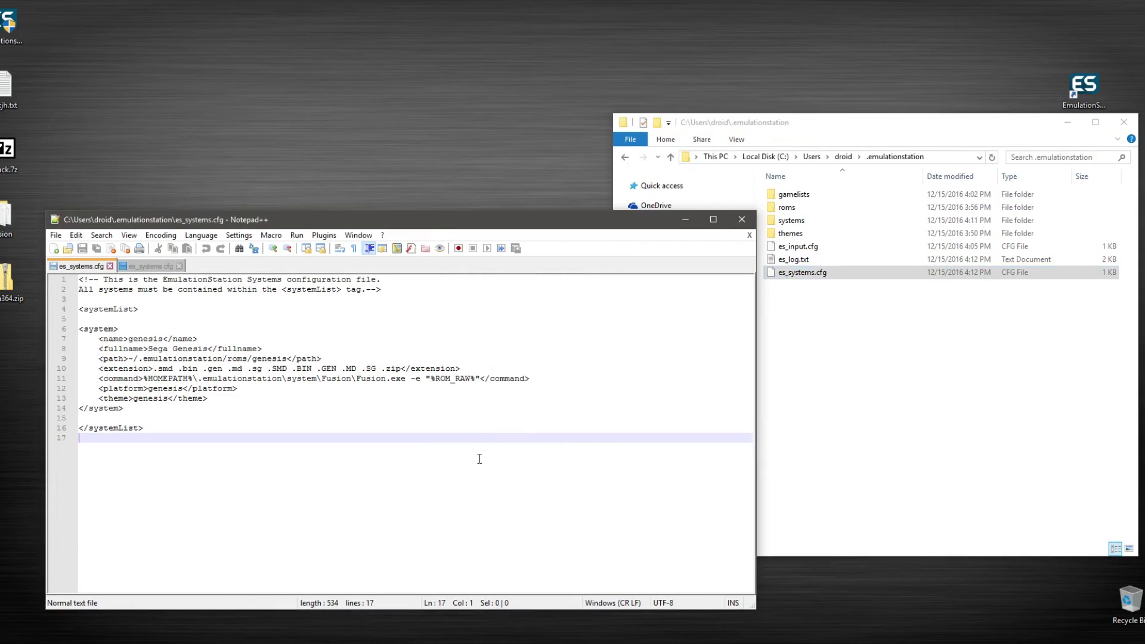
pyautogui.click(861, 424)
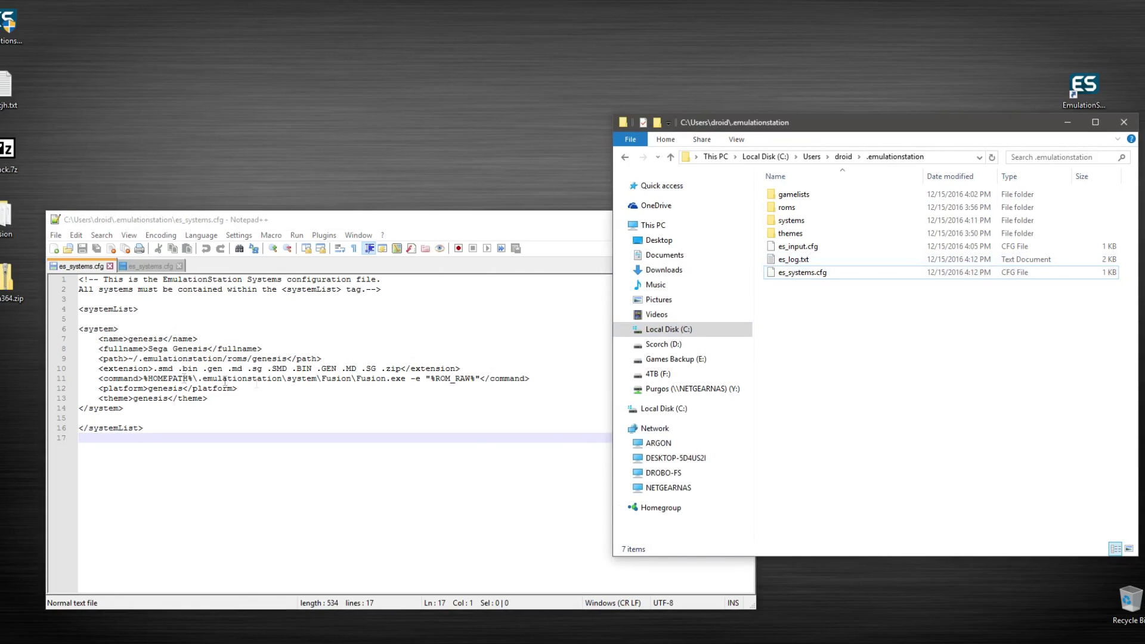
# Look through the gamelists and roms folders inside .emulationstation
pyautogui.click(799, 198)
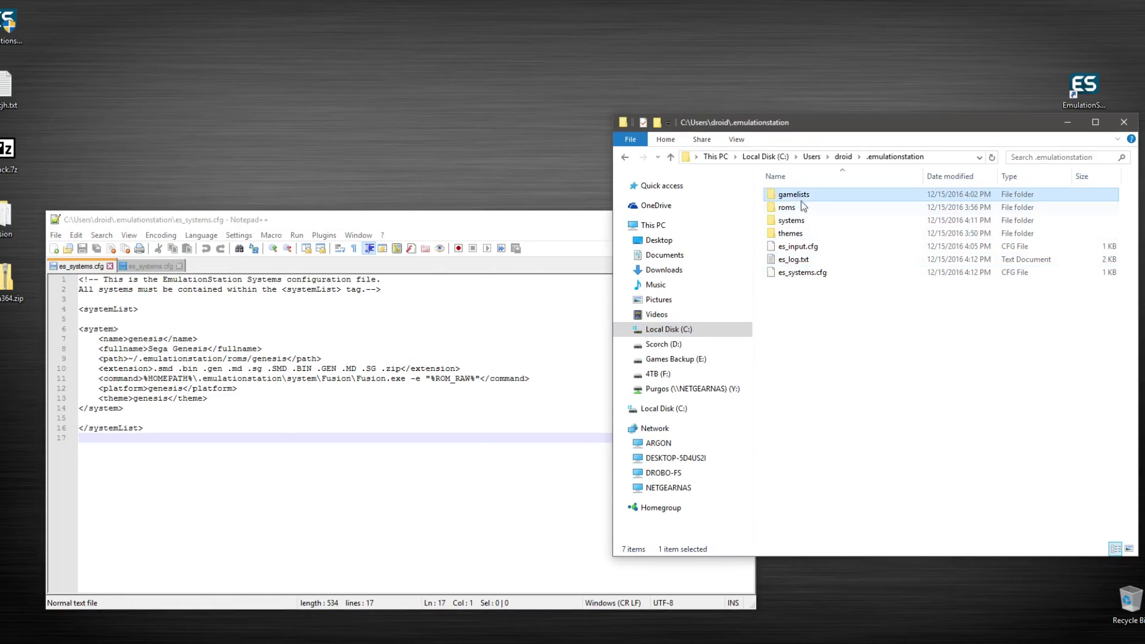
pyautogui.click(802, 206)
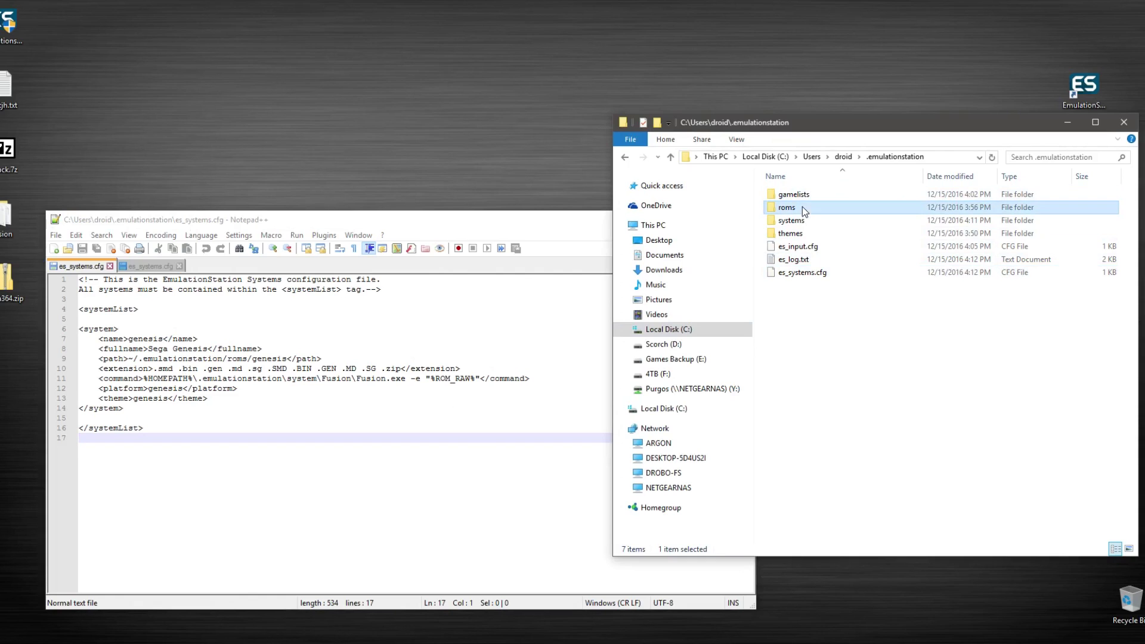
pyautogui.click(794, 199)
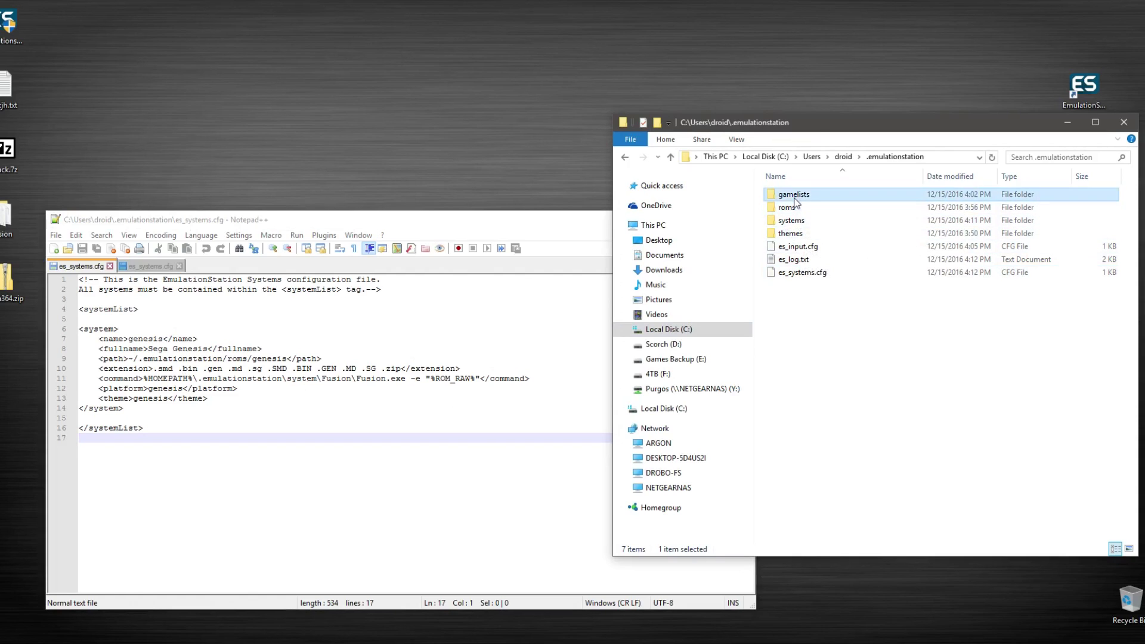
pyautogui.doubleClick(794, 202)
pyautogui.hotkey('alt', 'Left')
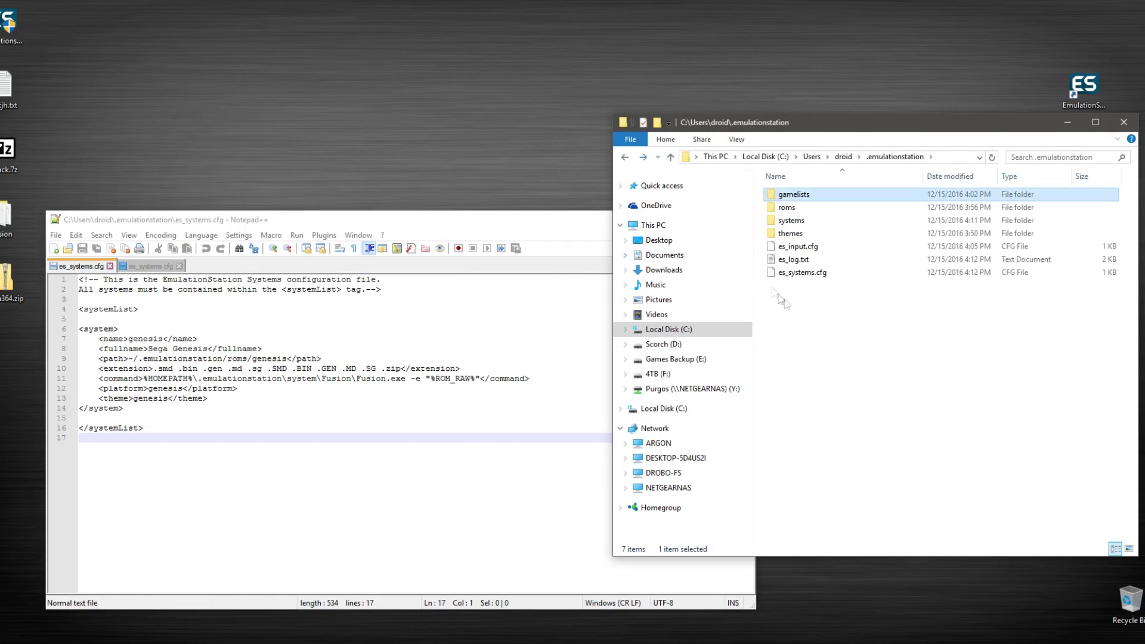
pyautogui.click(794, 208)
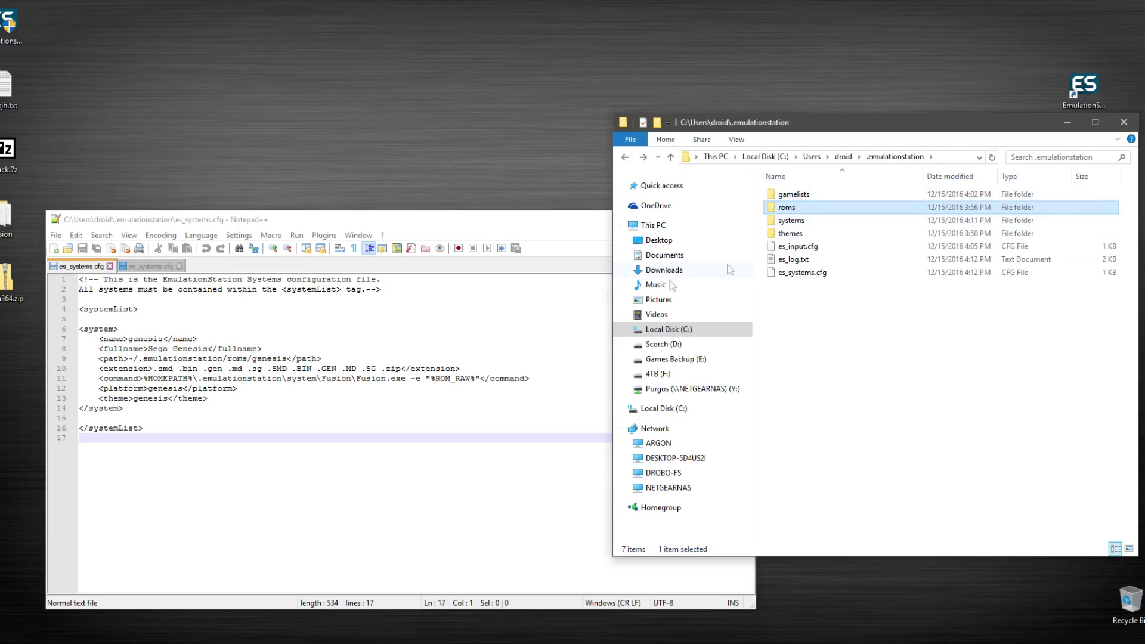
# Compare the systems folder name with line 11's Fusion path, which says system
pyautogui.click(786, 221)
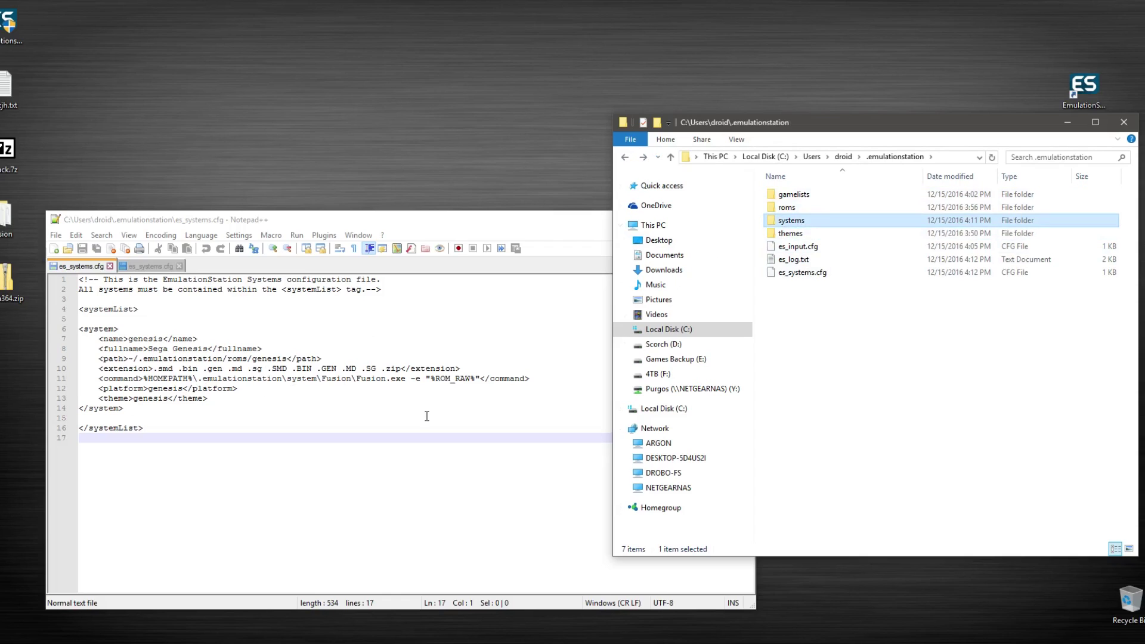
pyautogui.click(316, 379)
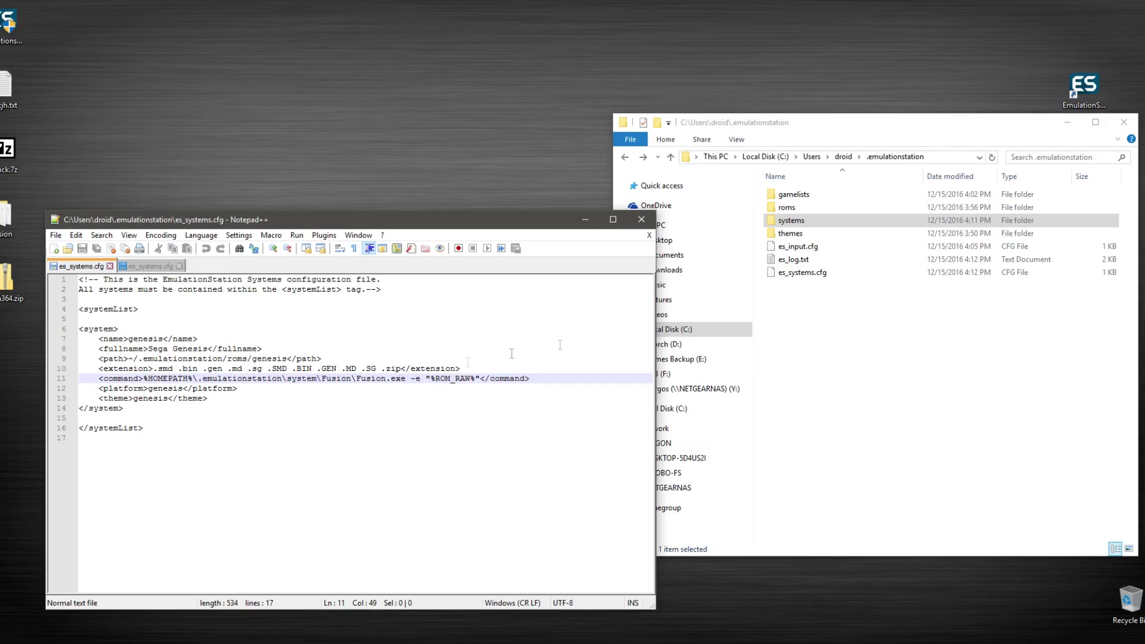
pyautogui.click(806, 221)
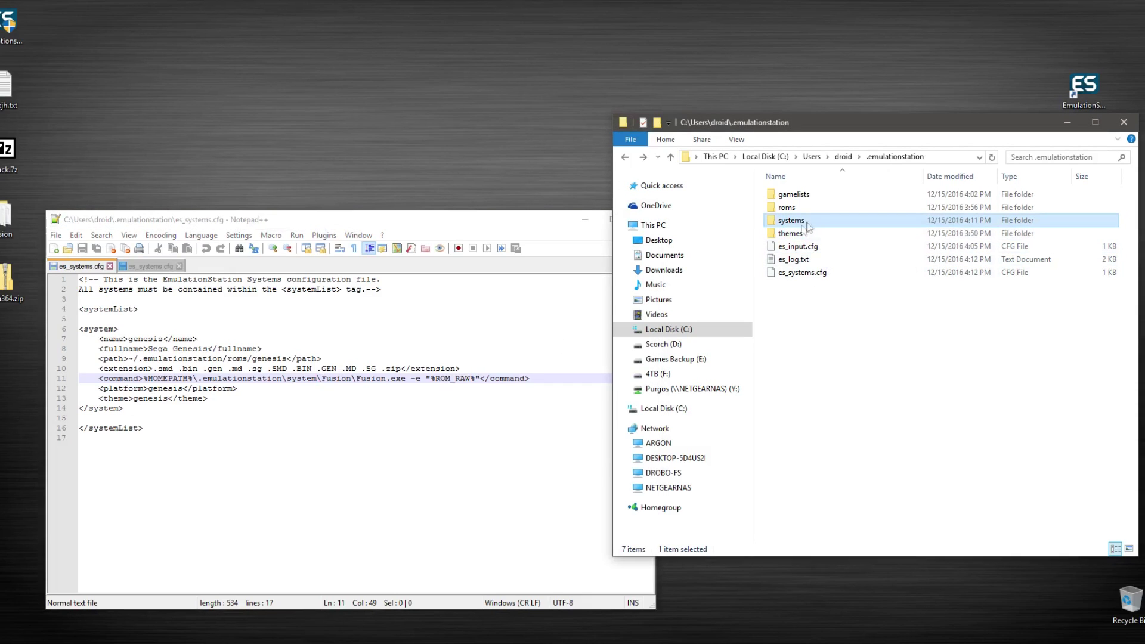
pyautogui.click(321, 382)
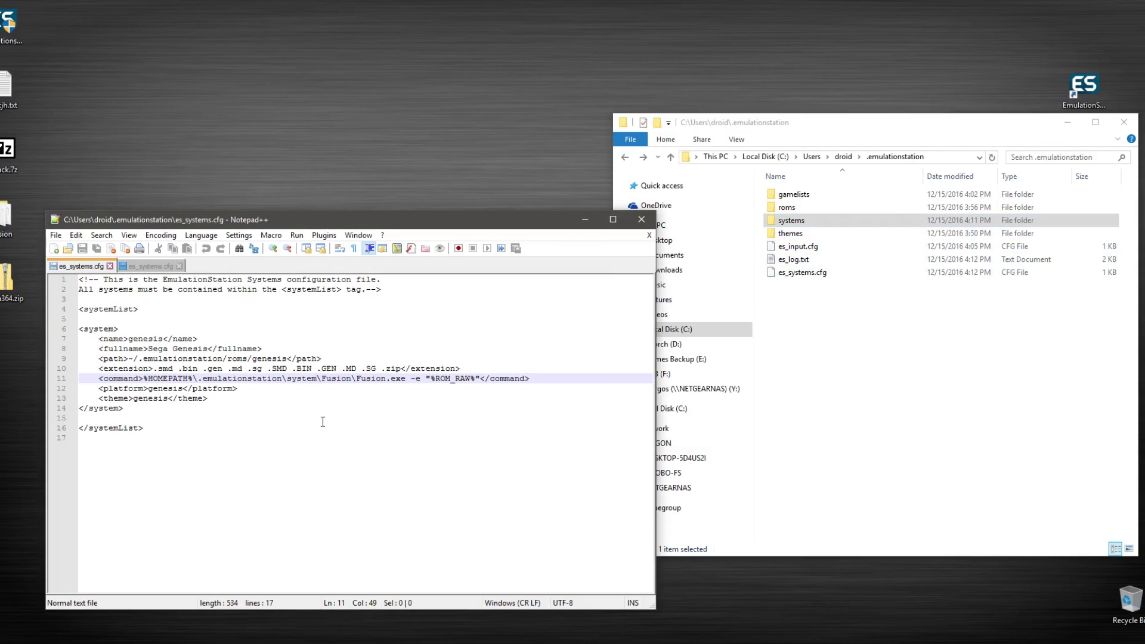
# Correct line 11's path to systems\Fusion\Fusion.exe and save es_systems.cfg
pyautogui.write('s')
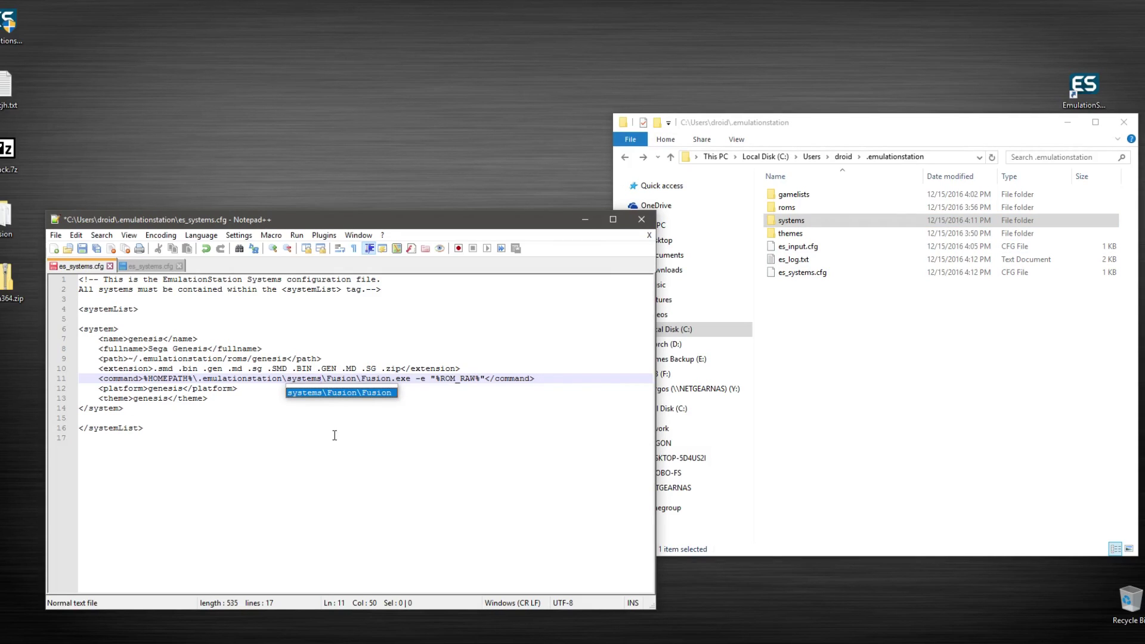
pyautogui.click(335, 437)
pyautogui.hotkey('ctrl', 's')
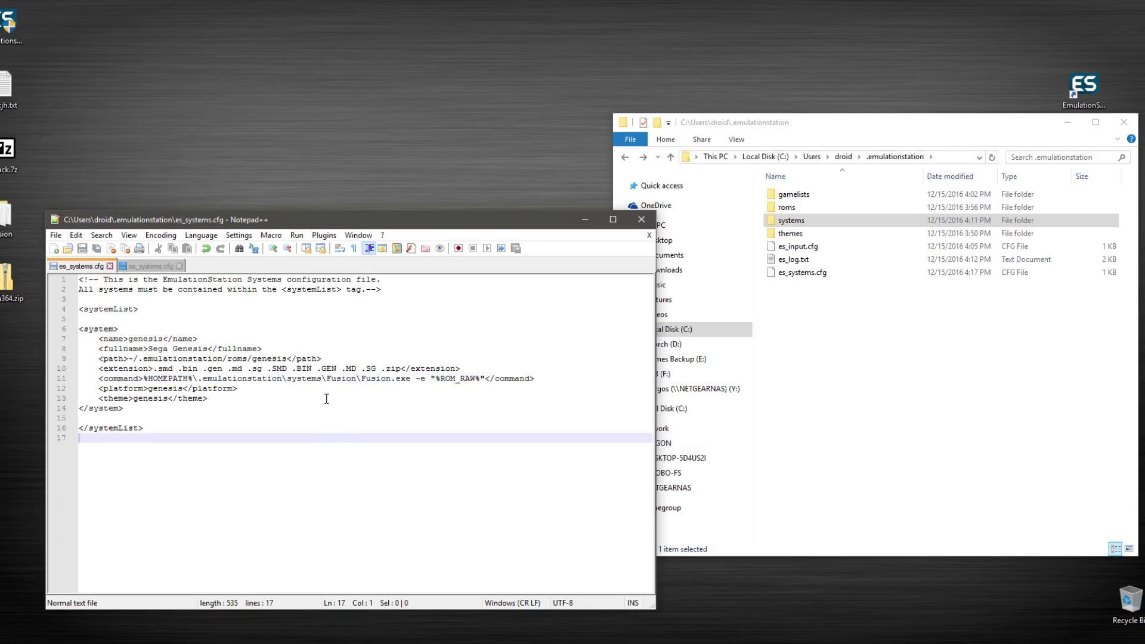
# Start EmulationStation from the desktop, quit it with F4, and relaunch it
pyautogui.doubleClick(1084, 90)
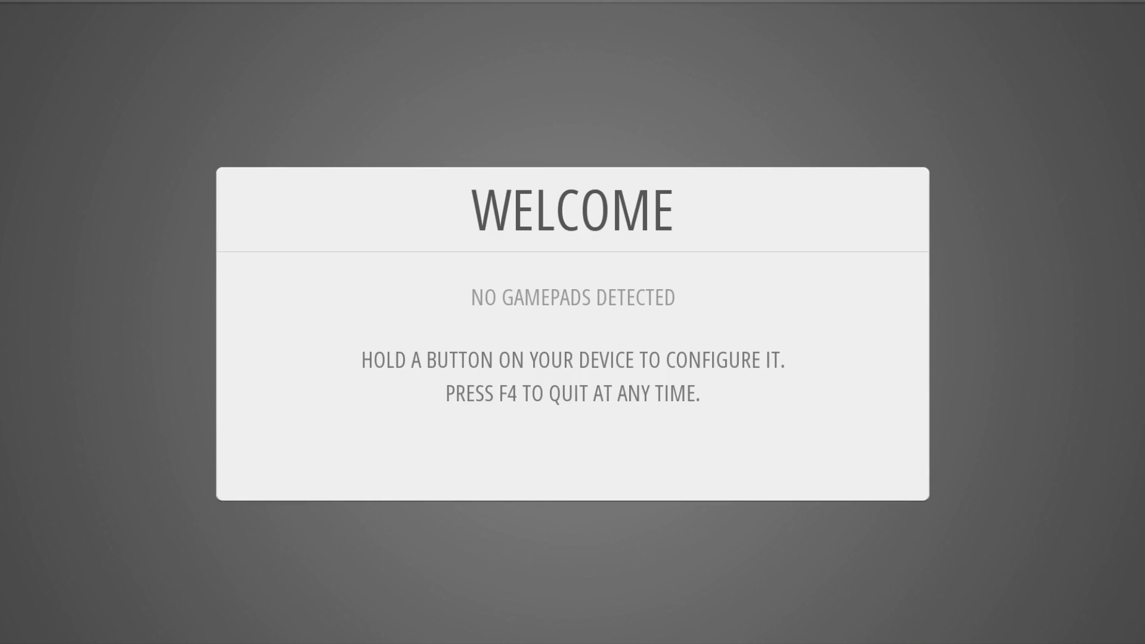
pyautogui.press('F4')
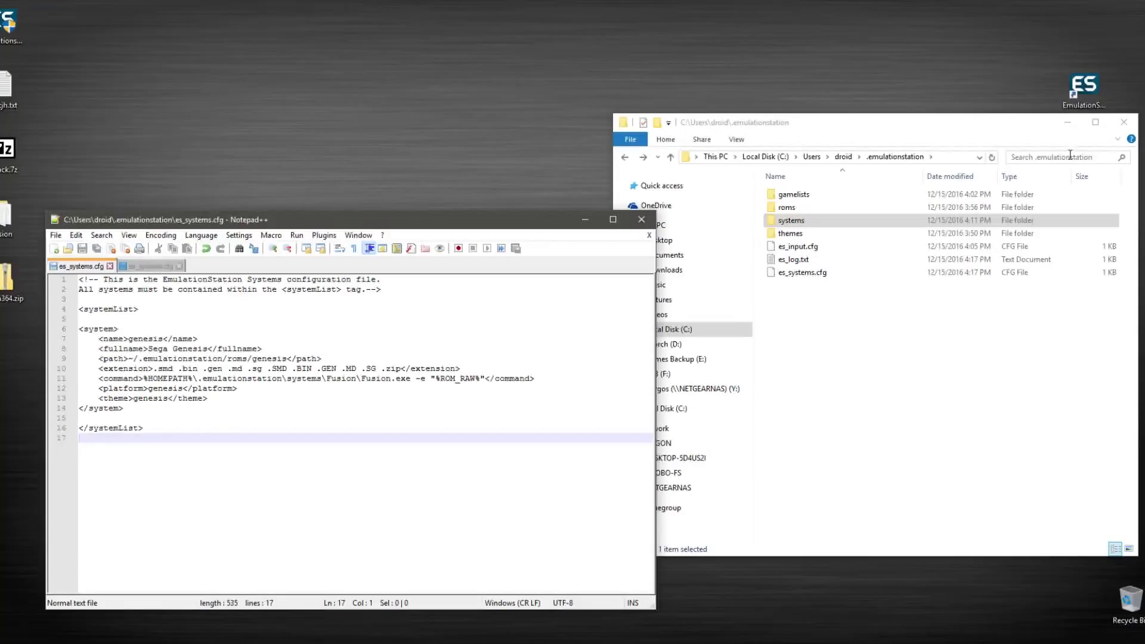
pyautogui.click(1086, 87)
pyautogui.doubleClick(1087, 87)
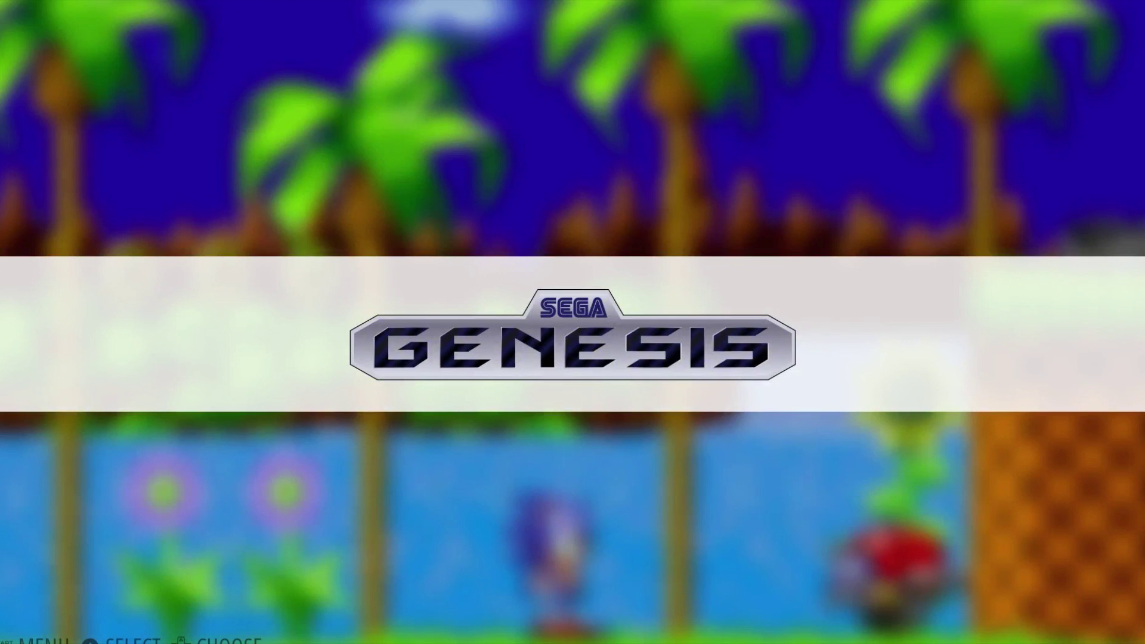
# Launch Sonic the Hedgehog 2 from the Sega Genesis list, close Fusion, and exit EmulationStation
pyautogui.press('Return')
pyautogui.press('Return')
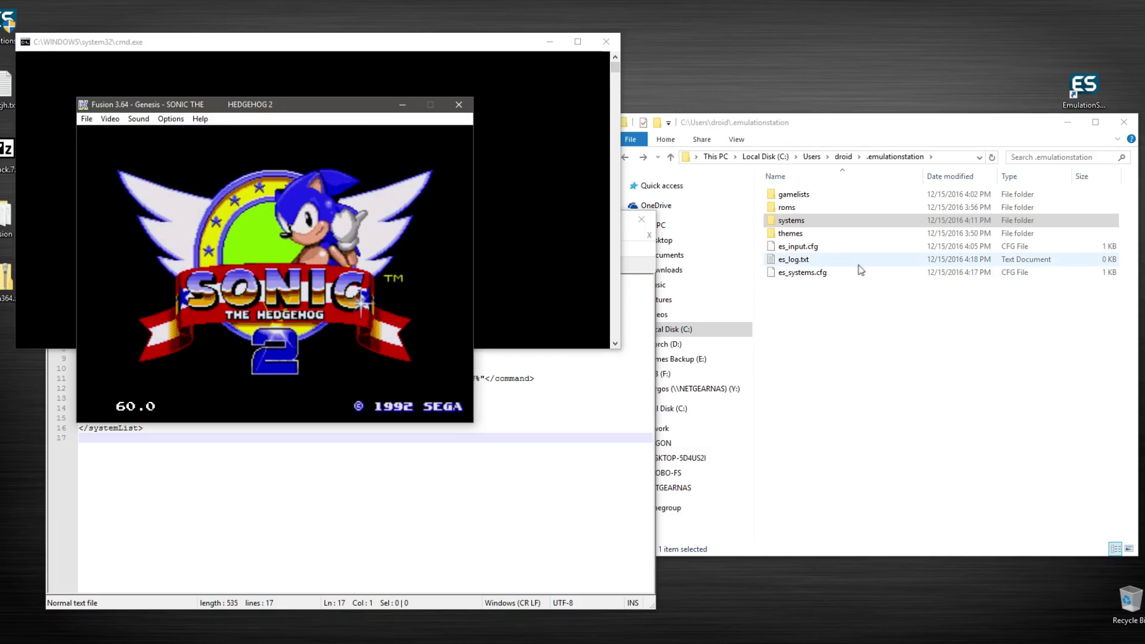
pyautogui.click(459, 105)
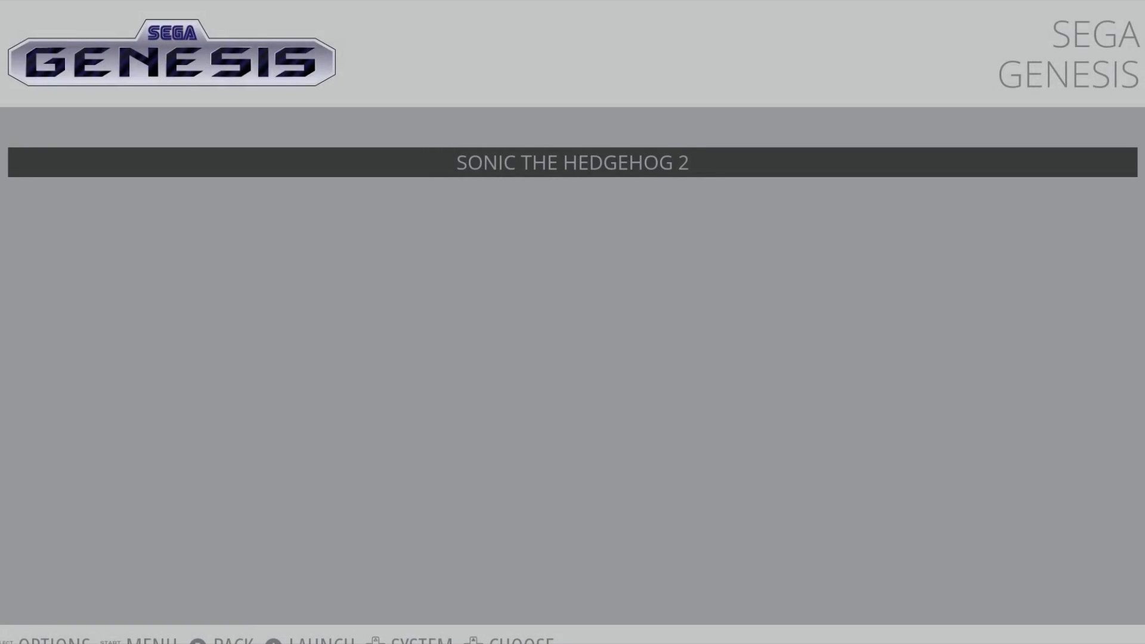
pyautogui.press('Return')
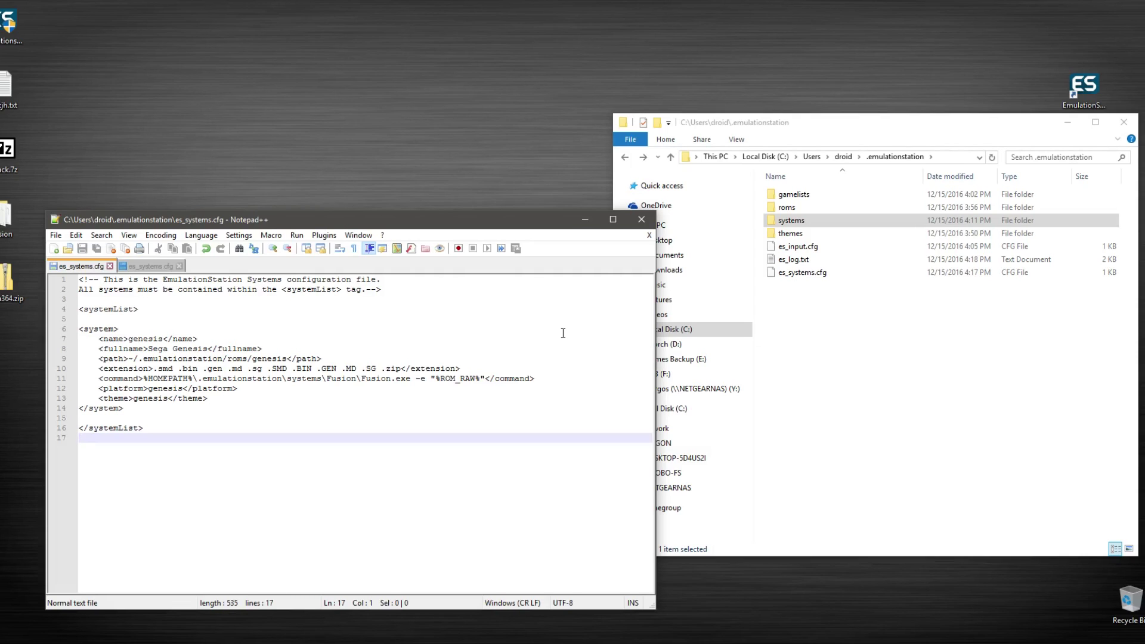
pyautogui.doubleClick(805, 220)
pyautogui.doubleClick(799, 196)
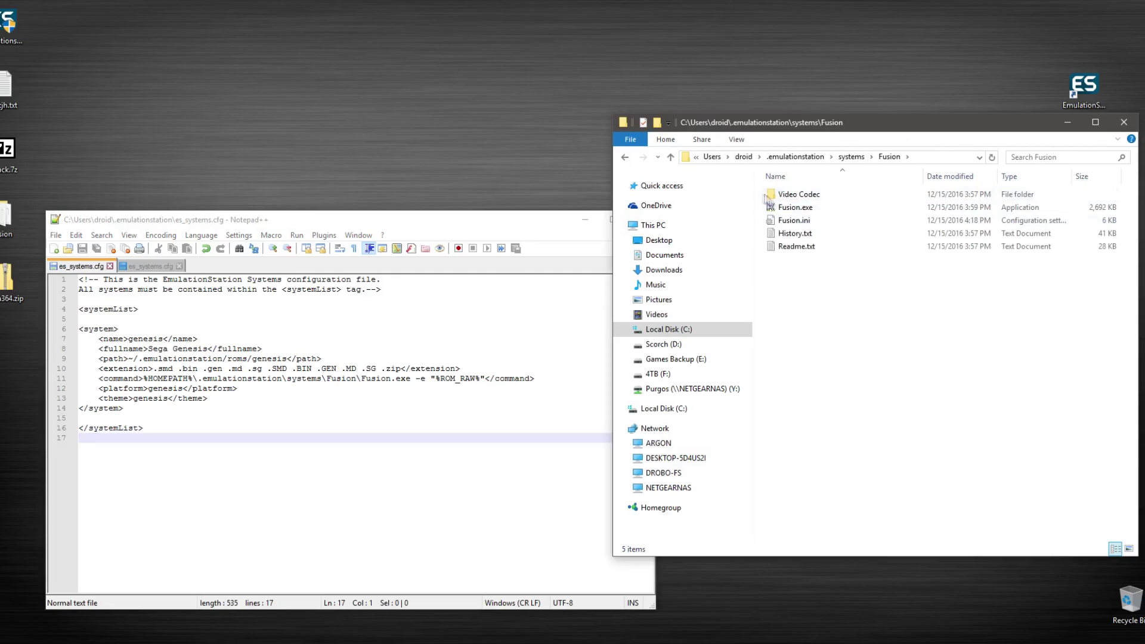
pyautogui.doubleClick(782, 208)
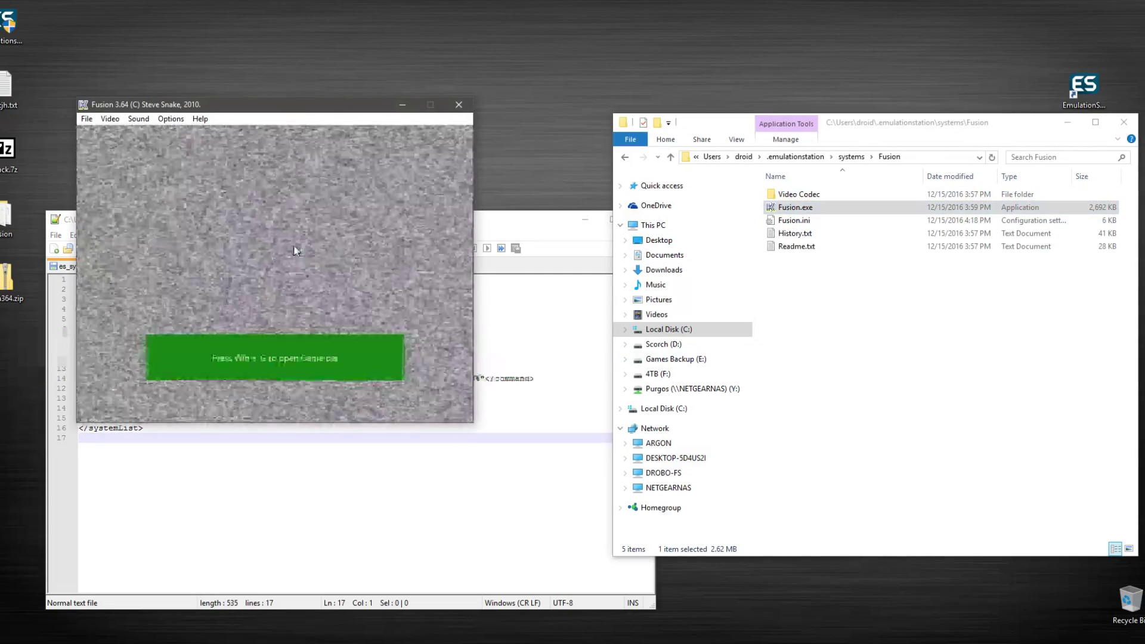
pyautogui.click(171, 120)
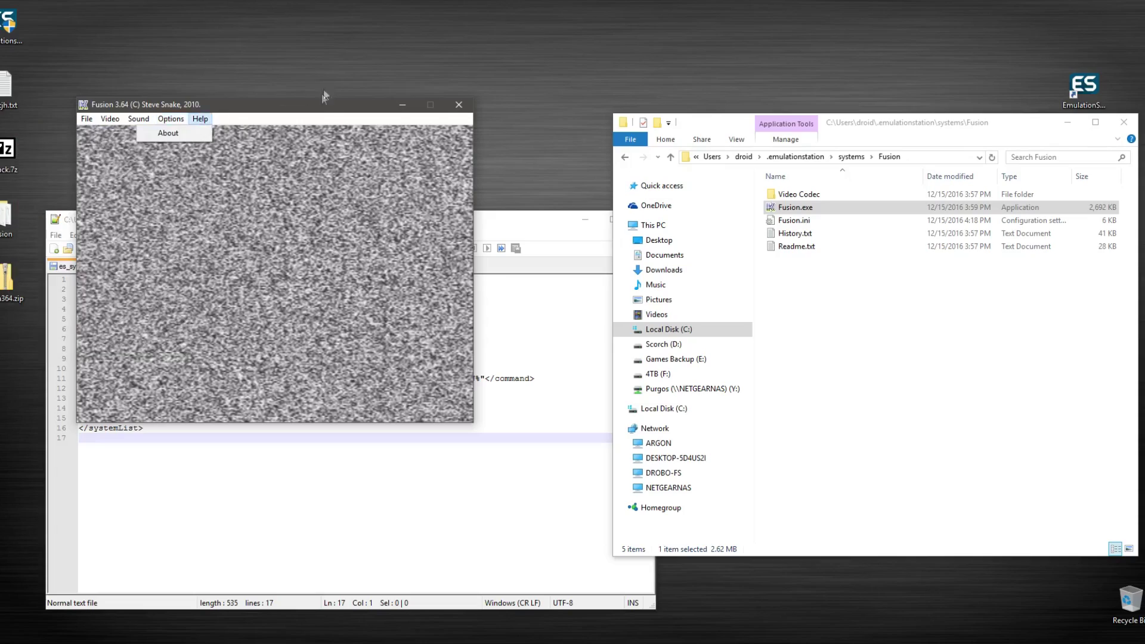
pyautogui.click(416, 121)
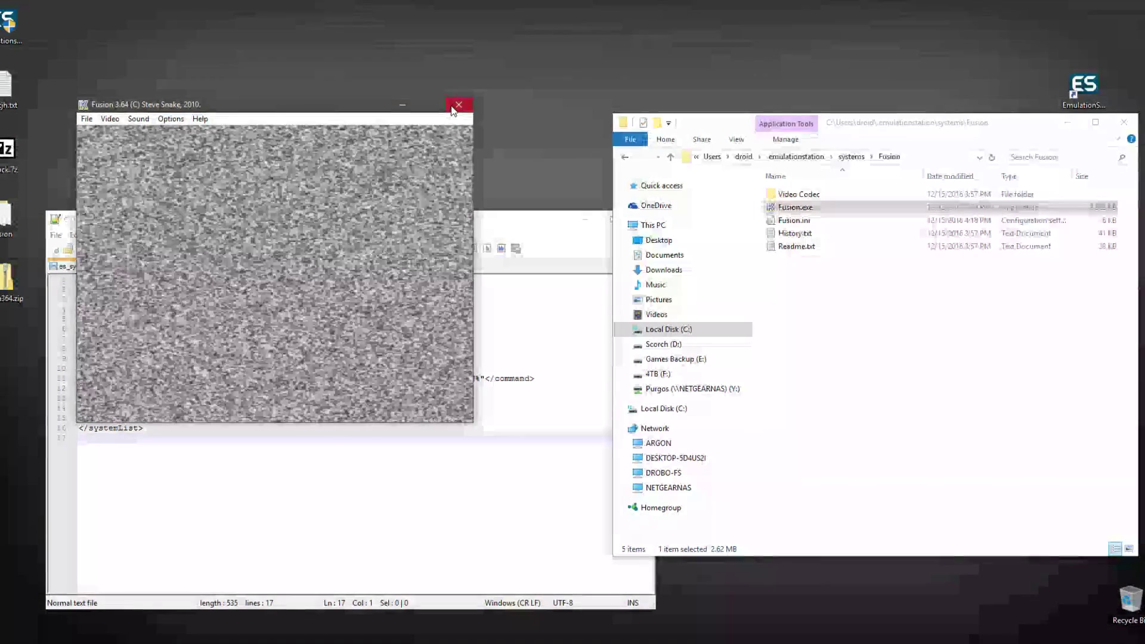
pyautogui.click(459, 105)
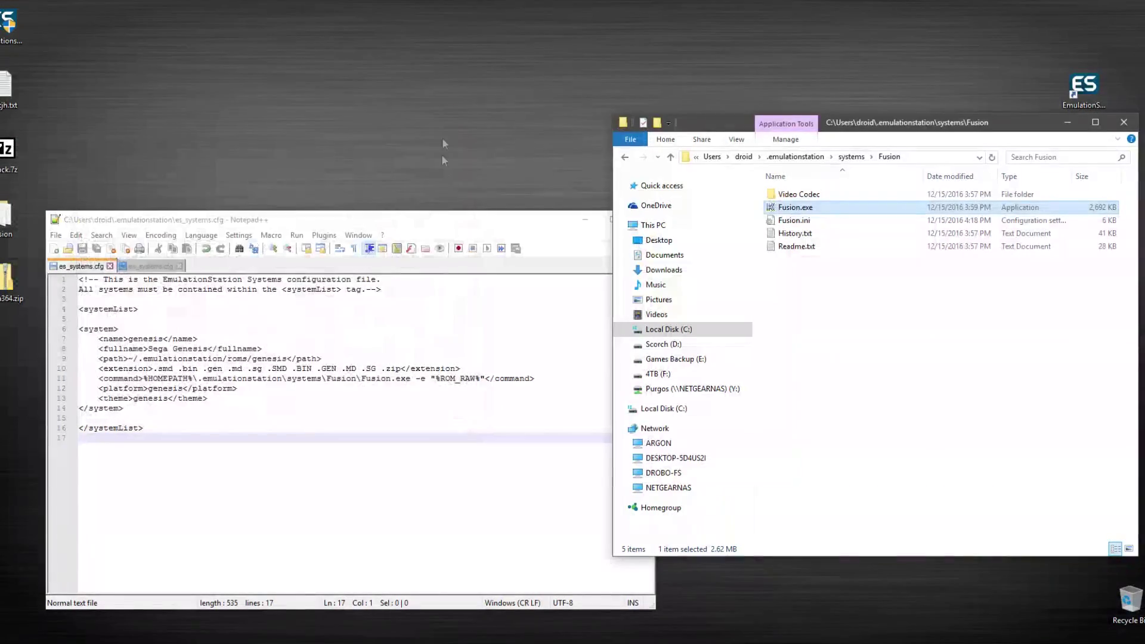
pyautogui.click(786, 158)
pyautogui.moveTo(11, 23); pyautogui.dragTo(146, 42)
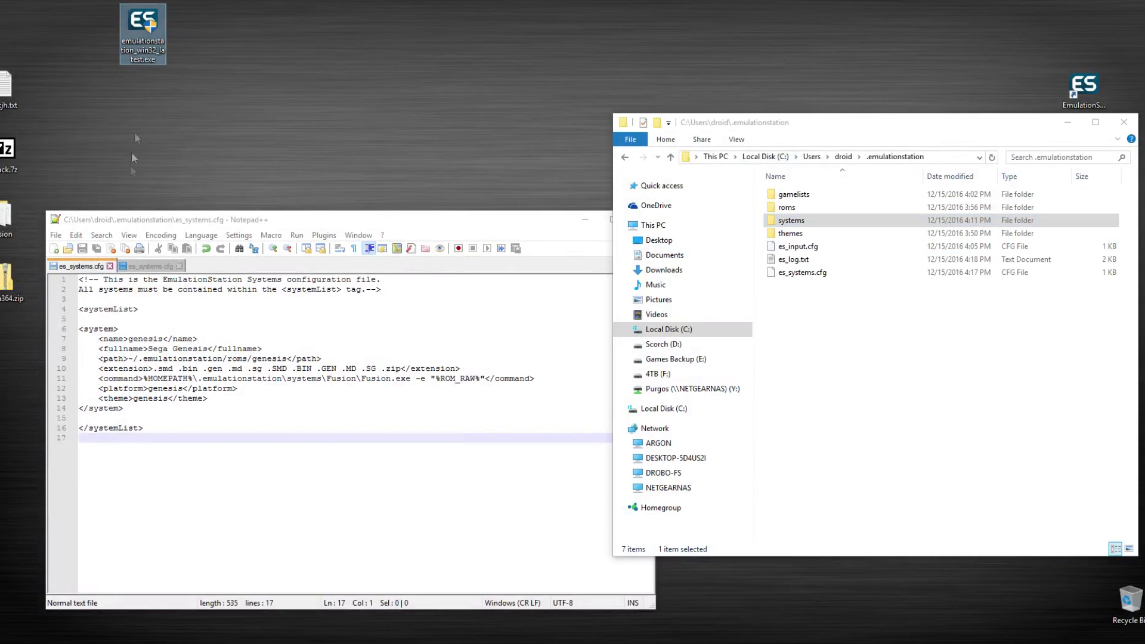
# Deselect the installer icon and select the roms folder, then es_systems.cfg, in Explorer
pyautogui.click(5, 220)
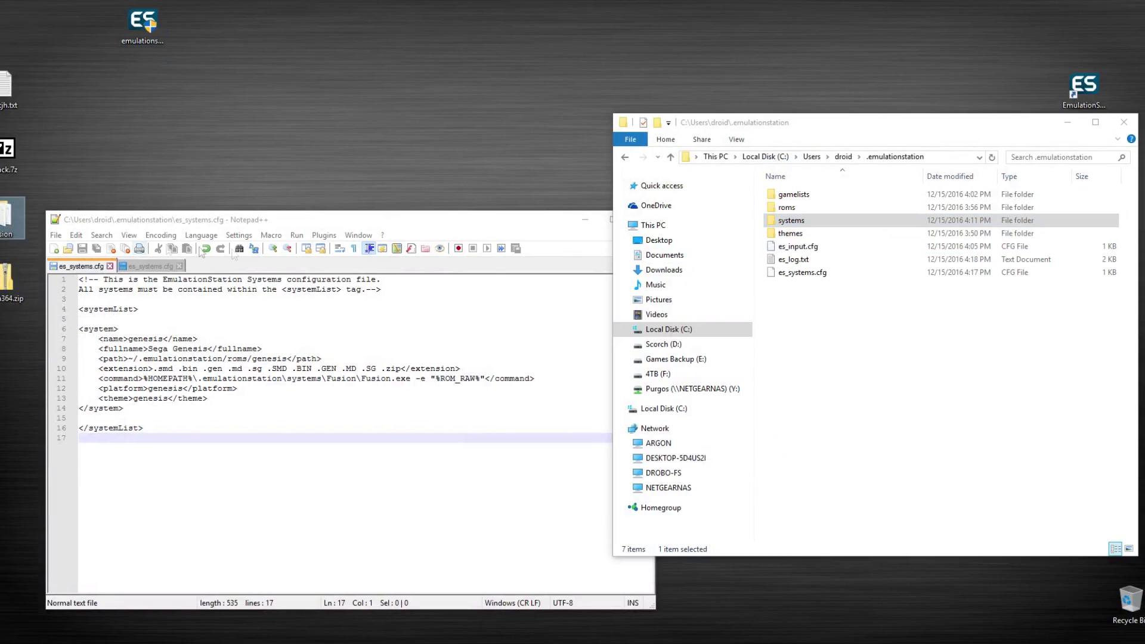
pyautogui.click(798, 225)
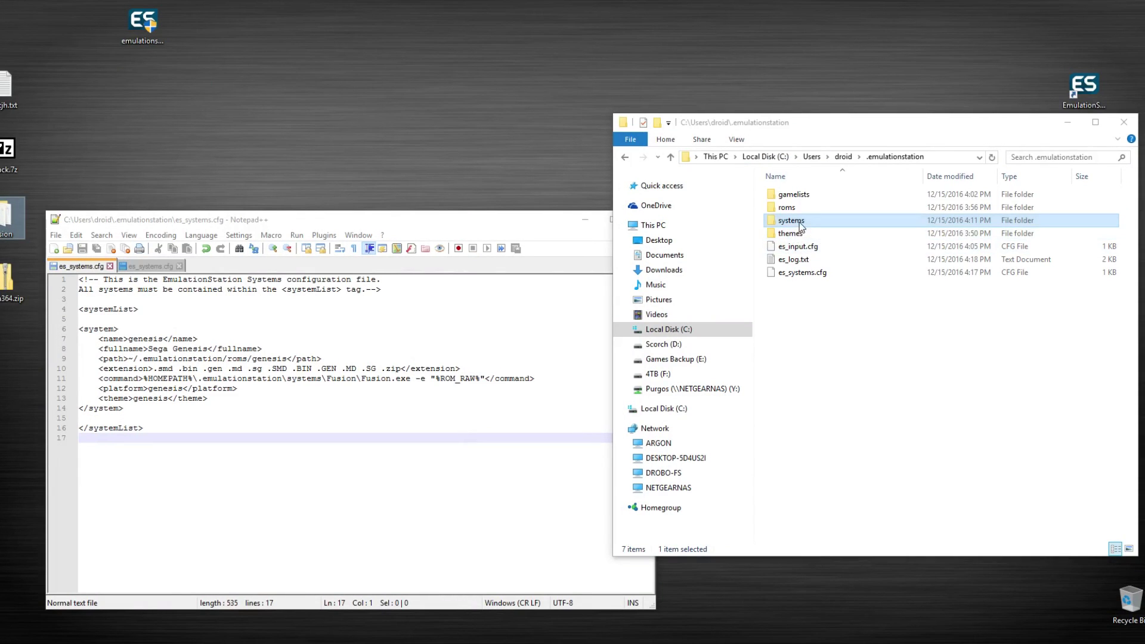
pyautogui.click(787, 208)
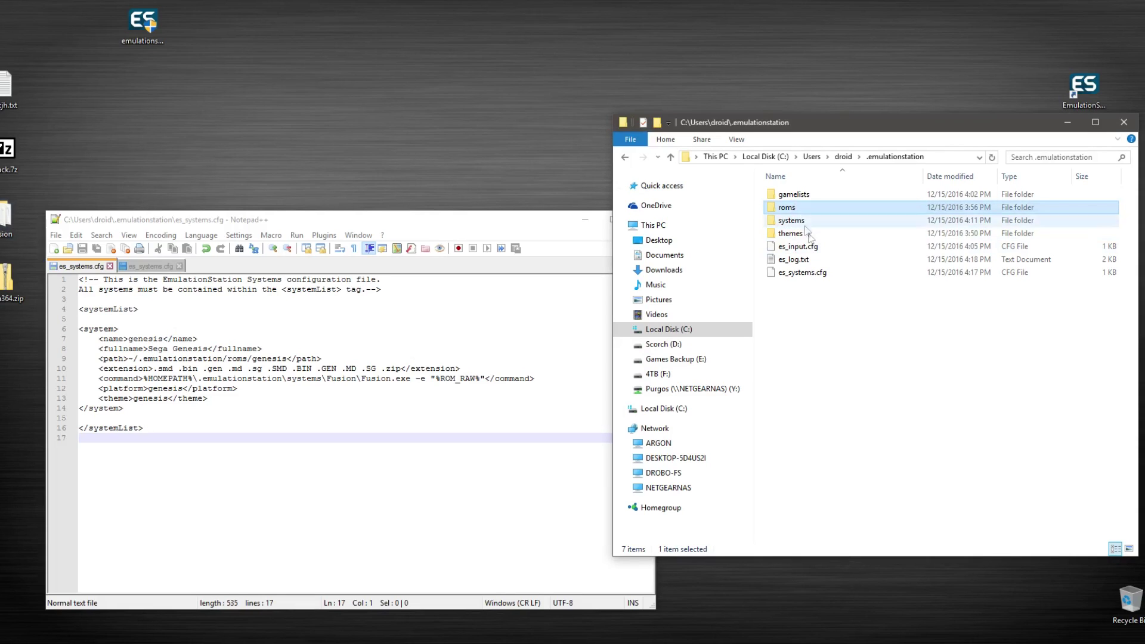
pyautogui.click(809, 274)
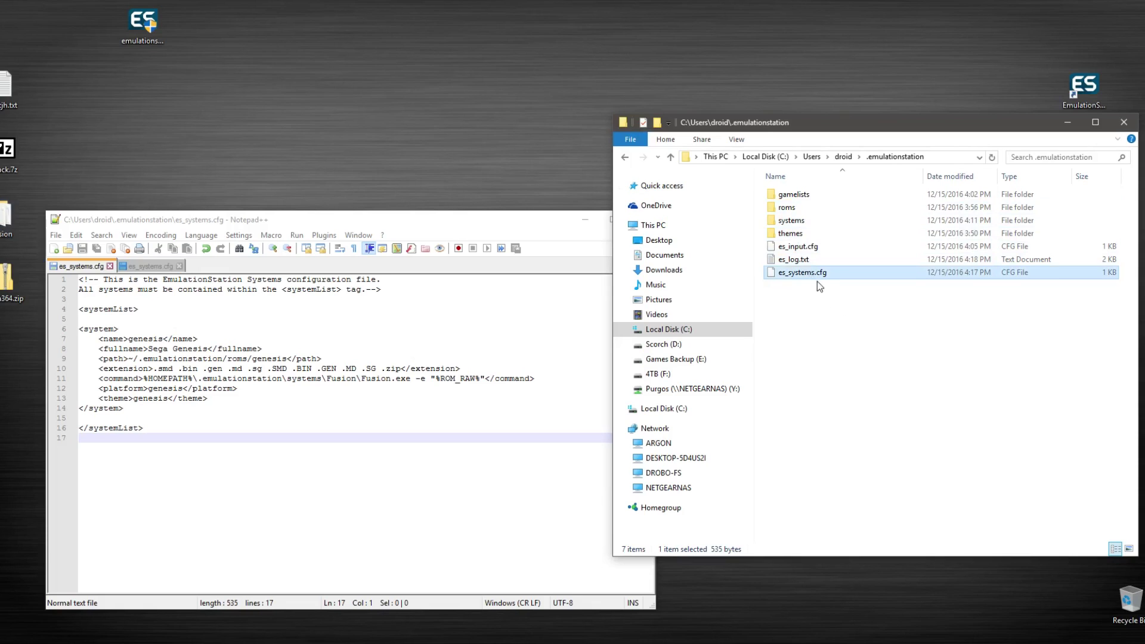
# Select the word 'systems' in line 11's Fusion path and shift Explorer left
pyautogui.click(539, 379)
pyautogui.moveTo(539, 379); pyautogui.dragTo(95, 360)
pyautogui.click(281, 394)
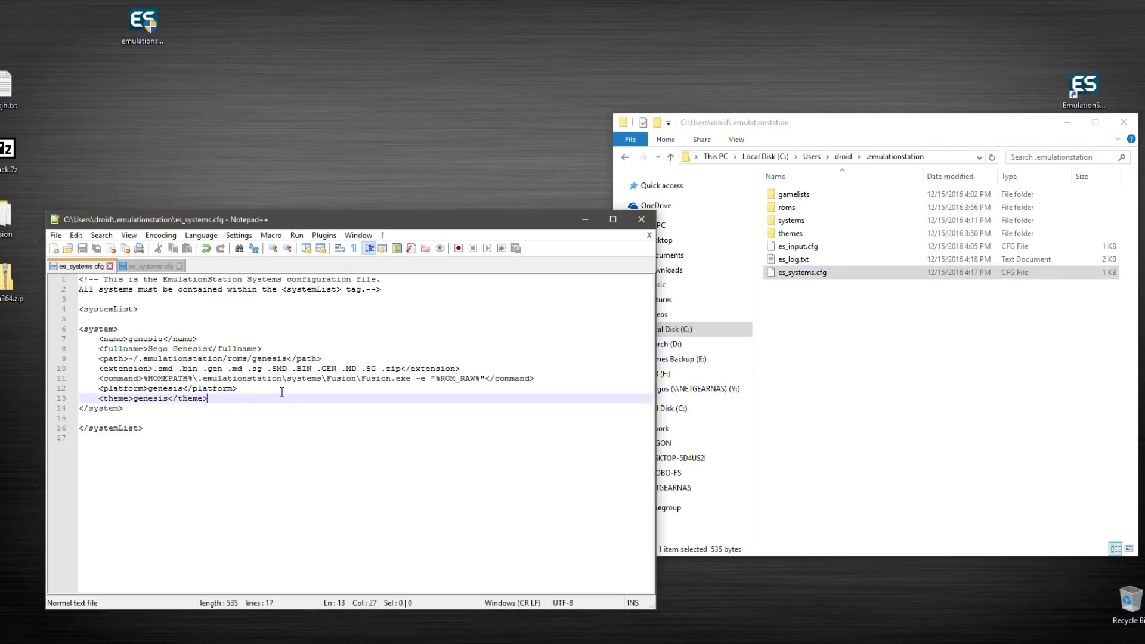
pyautogui.doubleClick(298, 382)
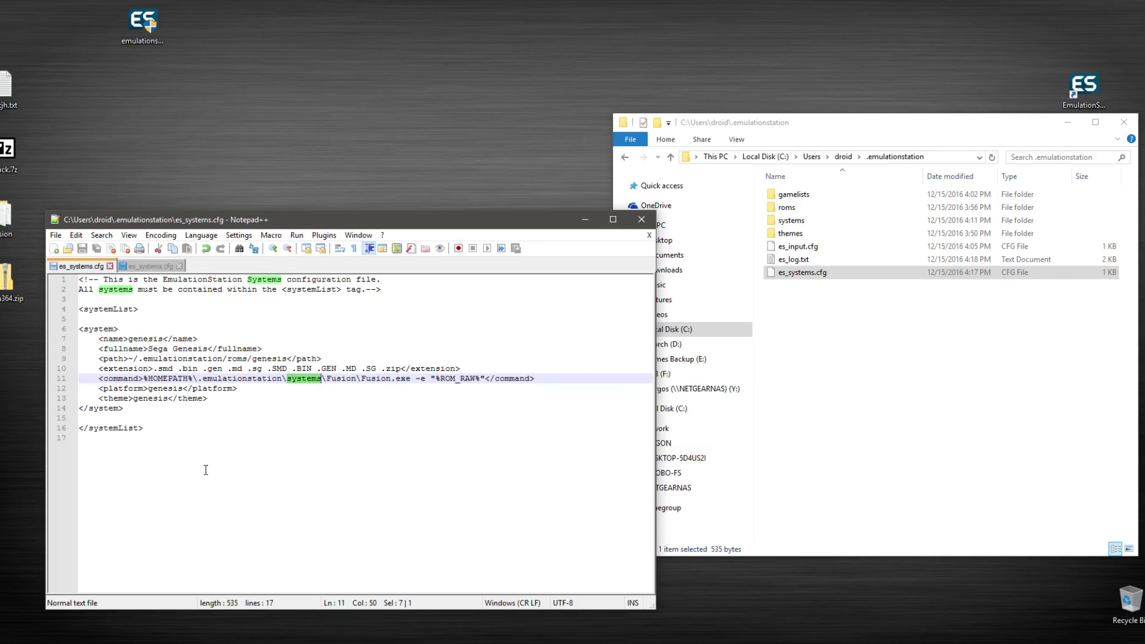
pyautogui.moveTo(924, 131); pyautogui.dragTo(762, 124)
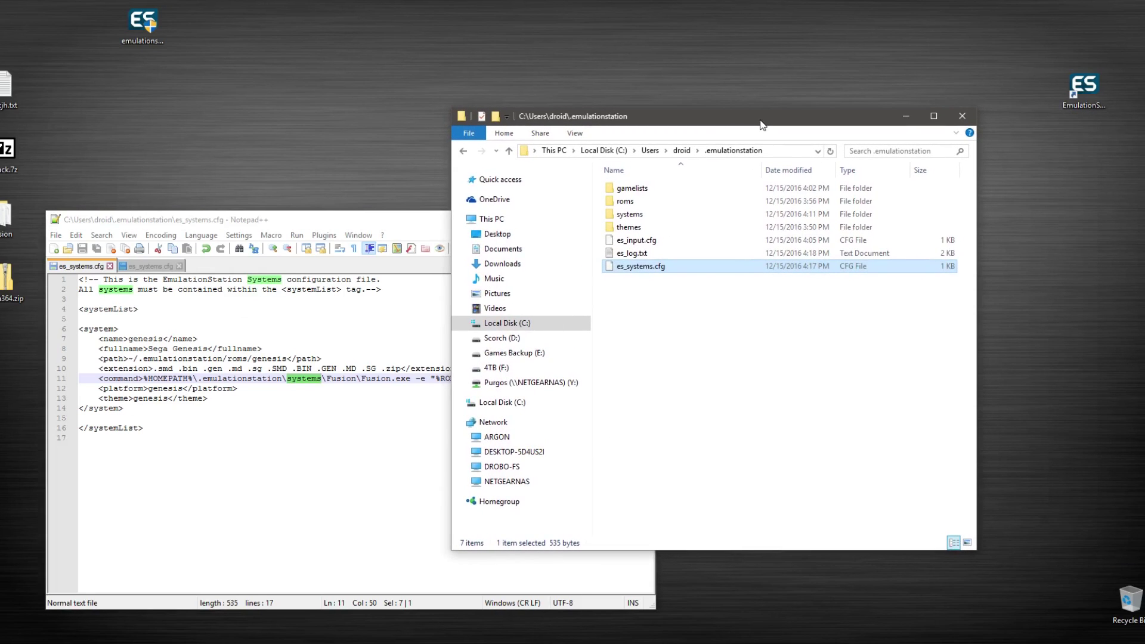